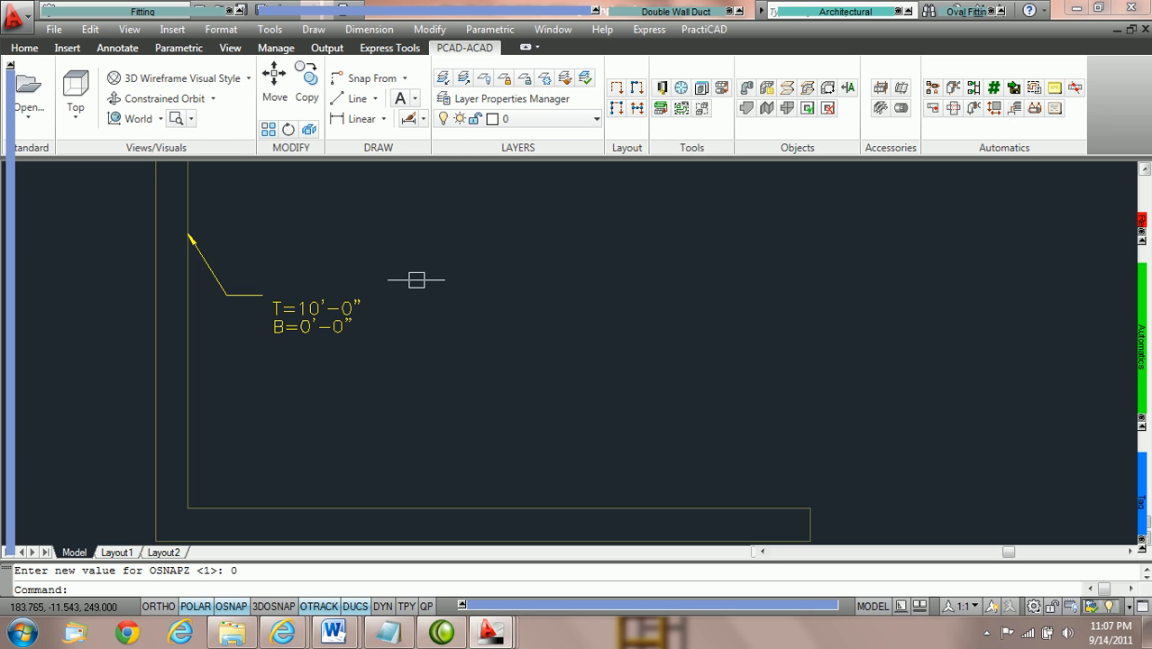
Start a new PractiCAM single-wall rectangular duct and set its bottom elevation to 15'-0"
{"action": "mouse_move", "coordinate": [119, 13]}
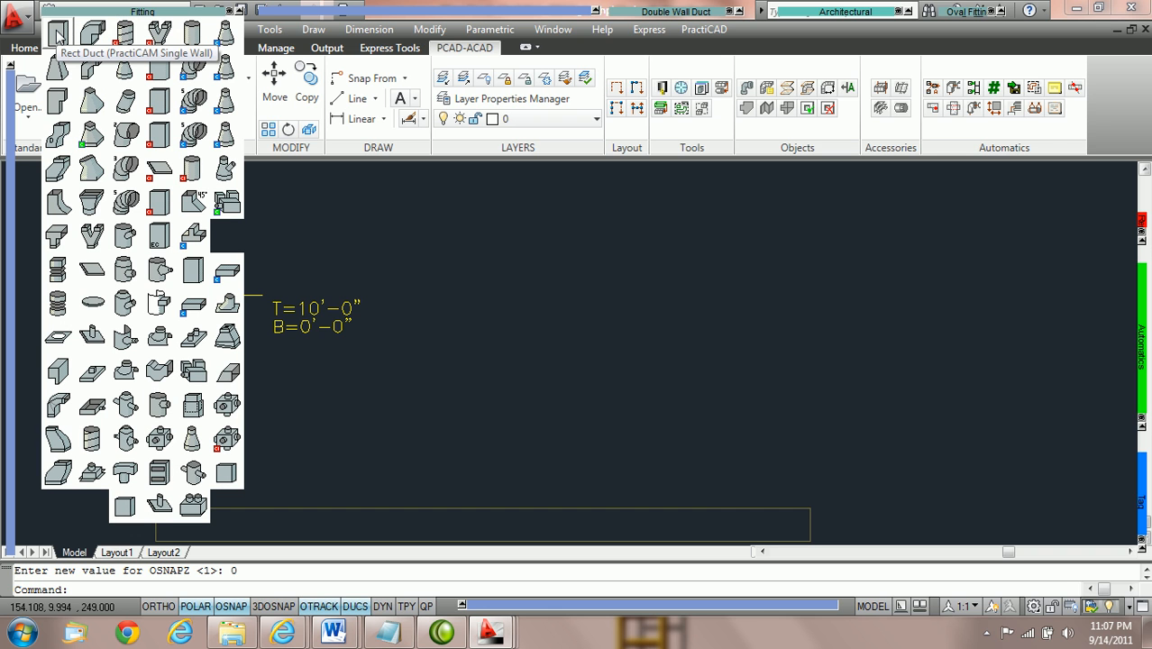
{"action": "left_click", "coordinate": [58, 34]}
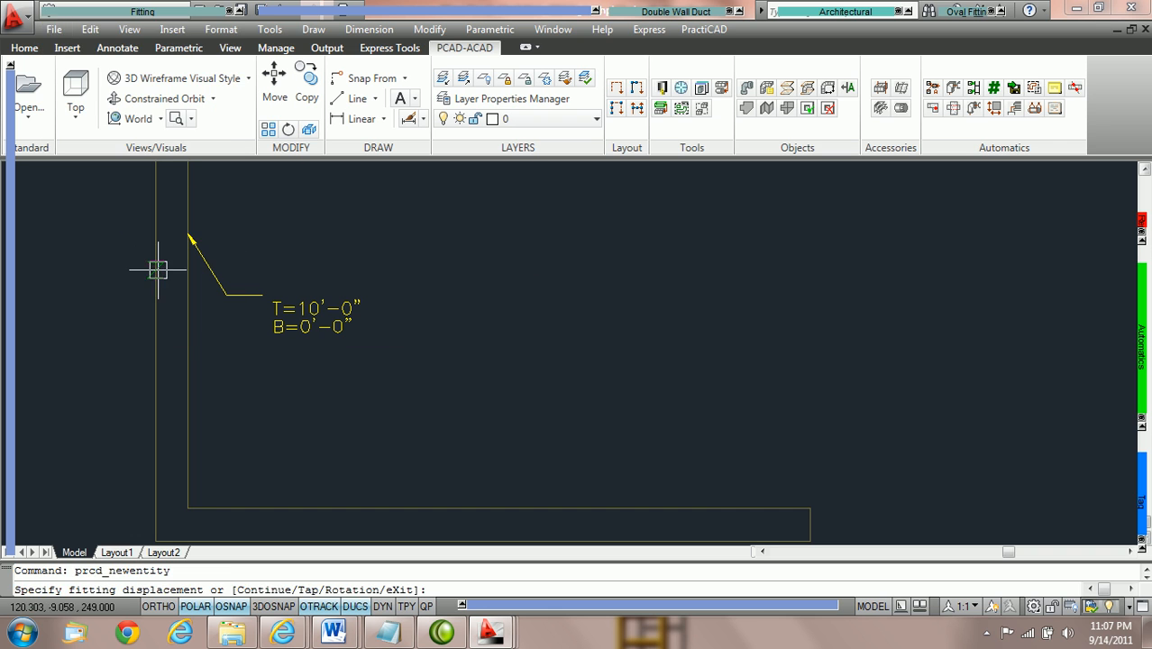
{"action": "mouse_move", "coordinate": [11, 321]}
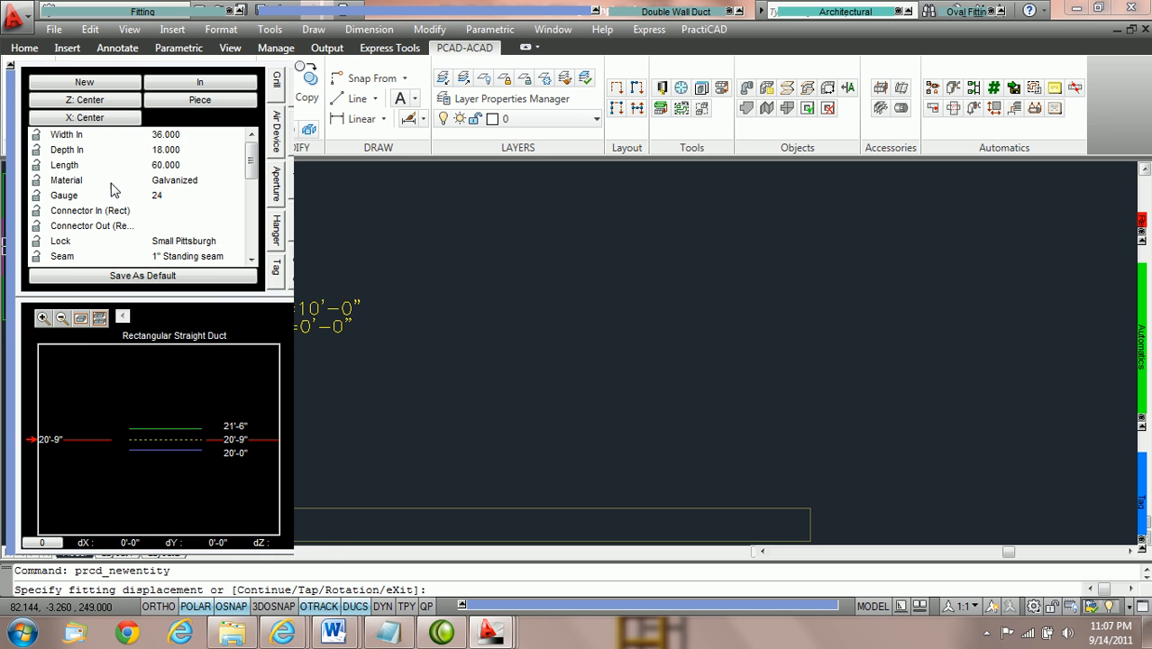
{"action": "left_click", "coordinate": [186, 137]}
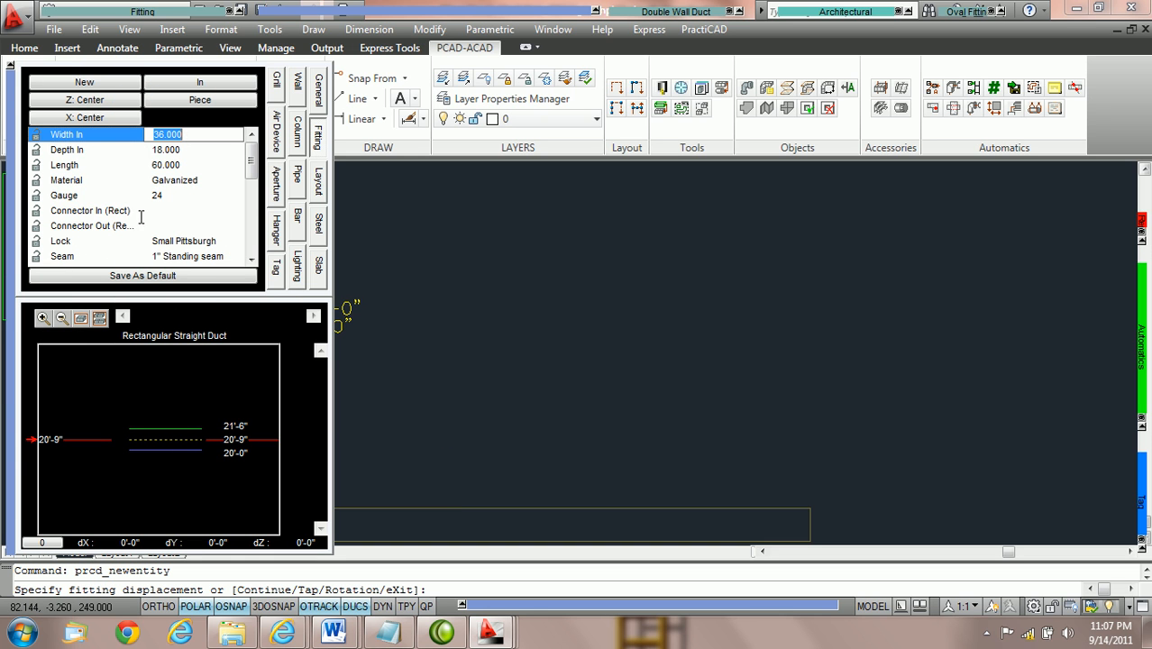
{"action": "left_click", "coordinate": [243, 451]}
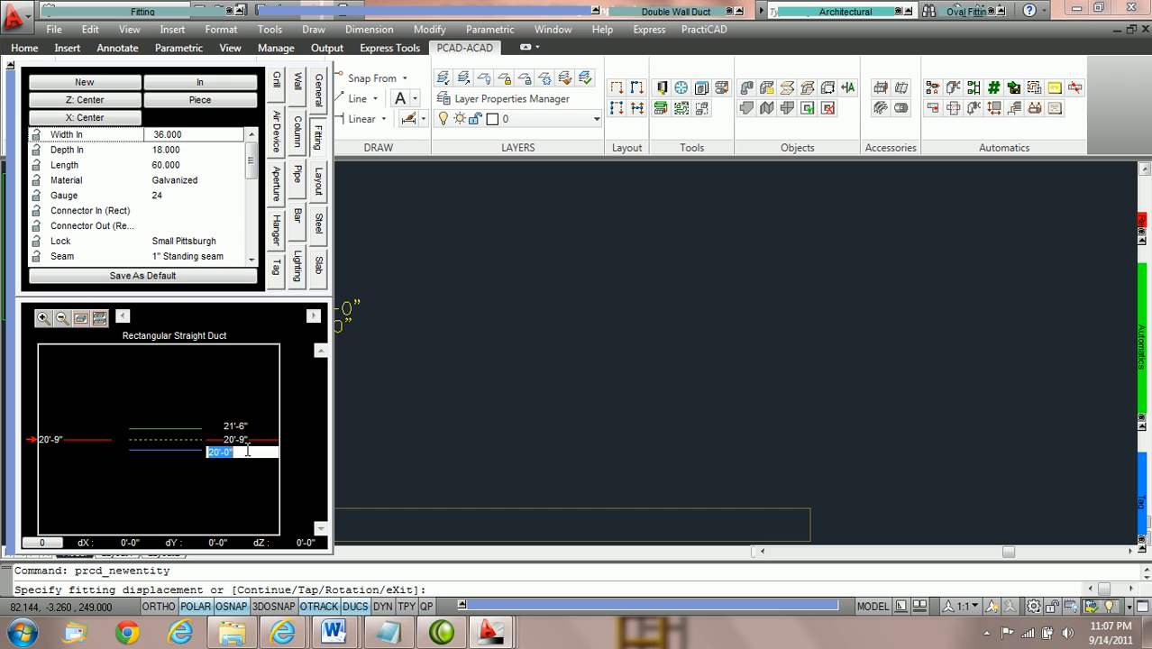
{"action": "type", "text": "15"}
{"action": "key", "text": "Return"}
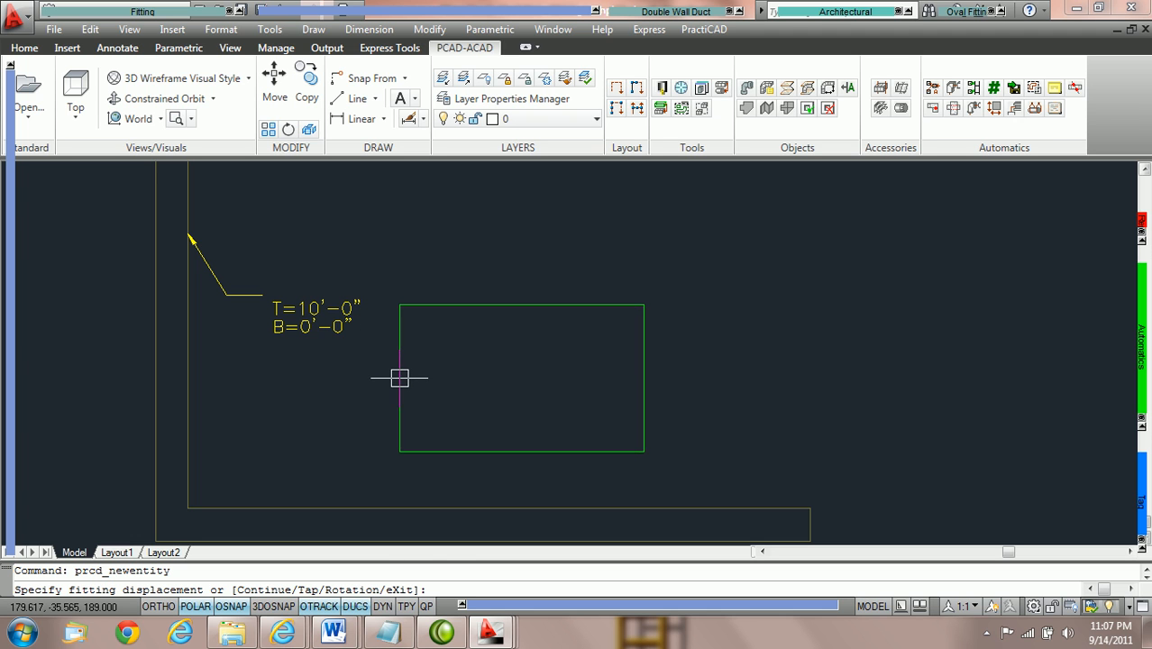
Place the duct unrotated, offset 60 horizontally from a nearest point on the vertical wall's inner face using the From snap
{"action": "right_click", "coordinate": [410, 377], "text": "shift"}
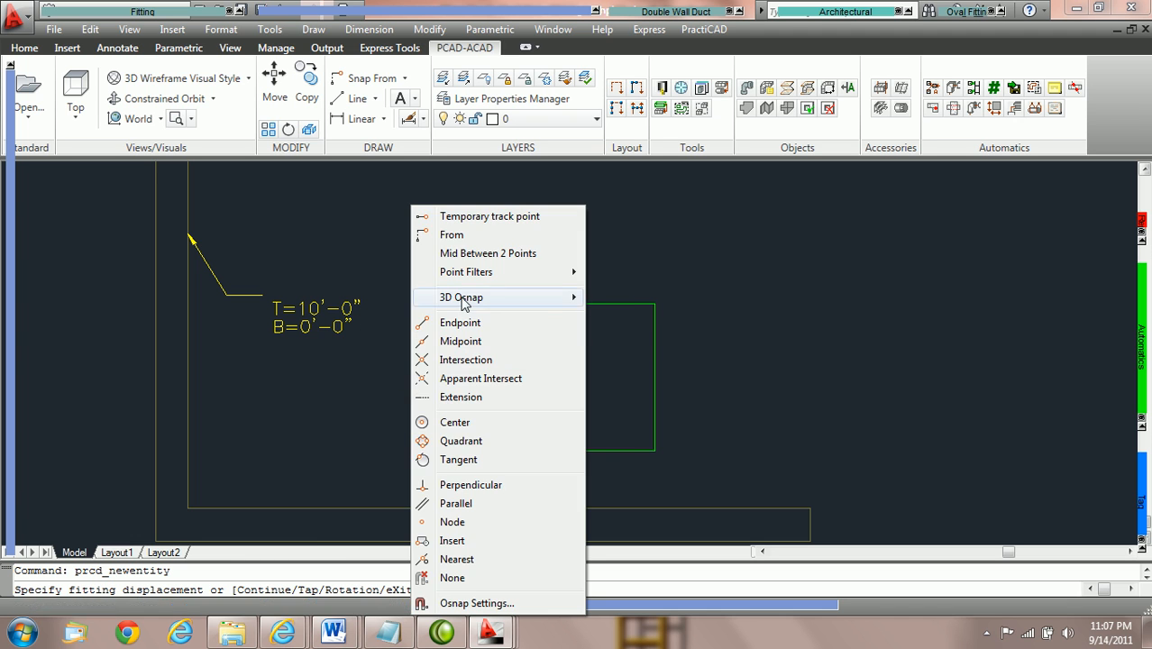
{"action": "left_click", "coordinate": [452, 235]}
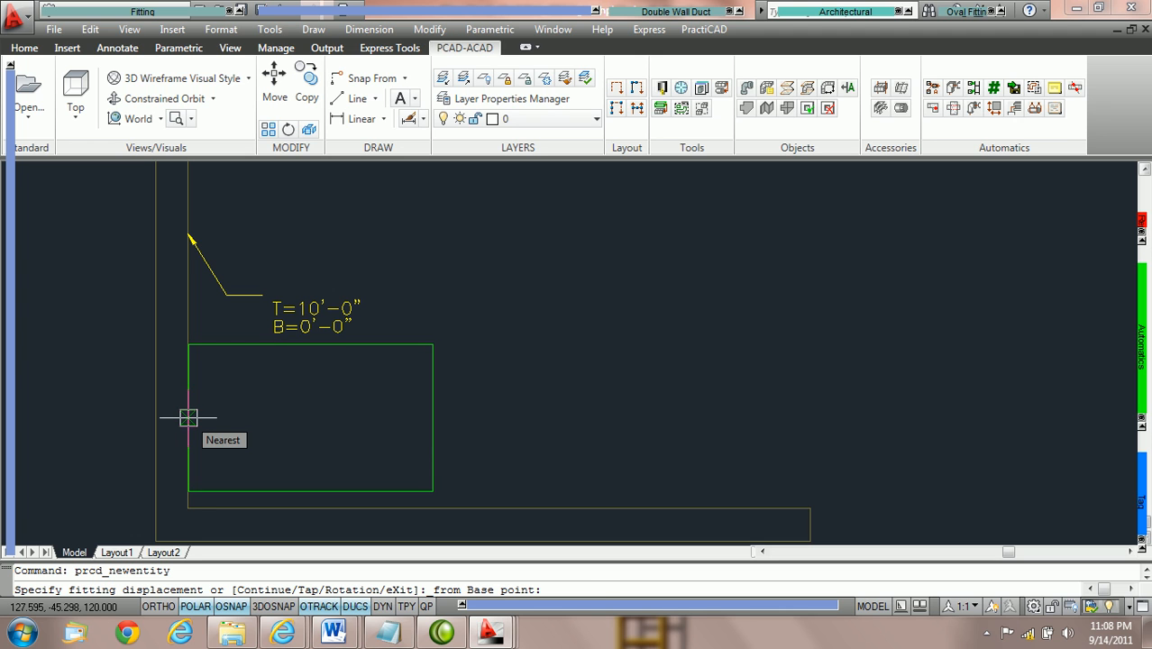
{"action": "left_click", "coordinate": [188, 418]}
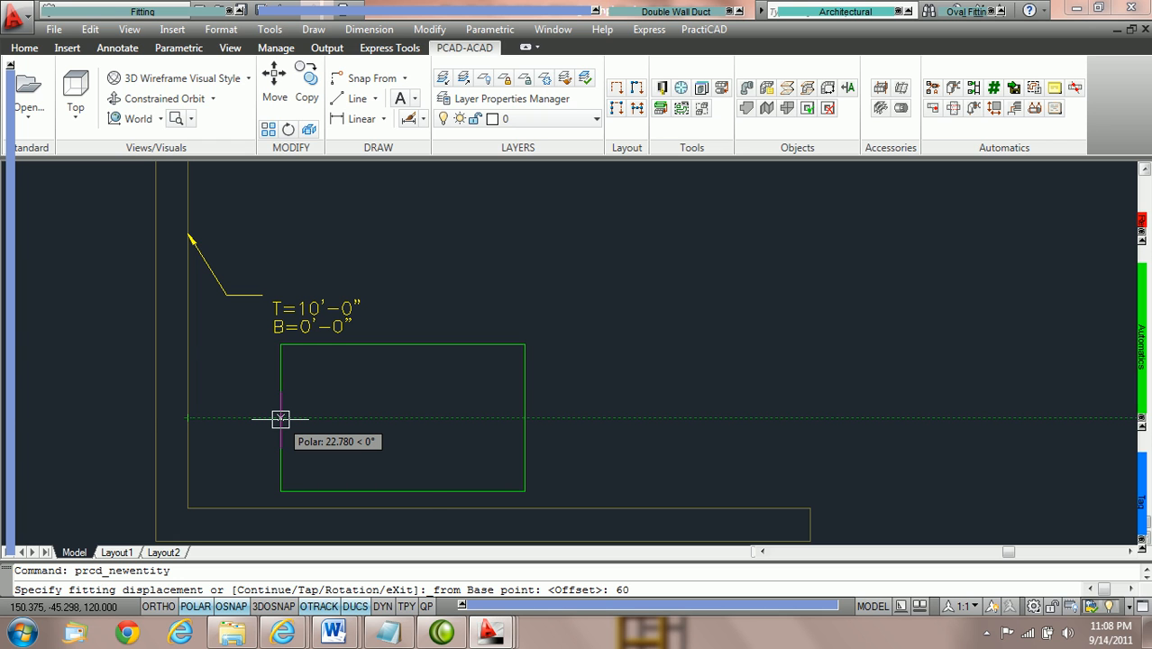
{"action": "key", "text": "Return"}
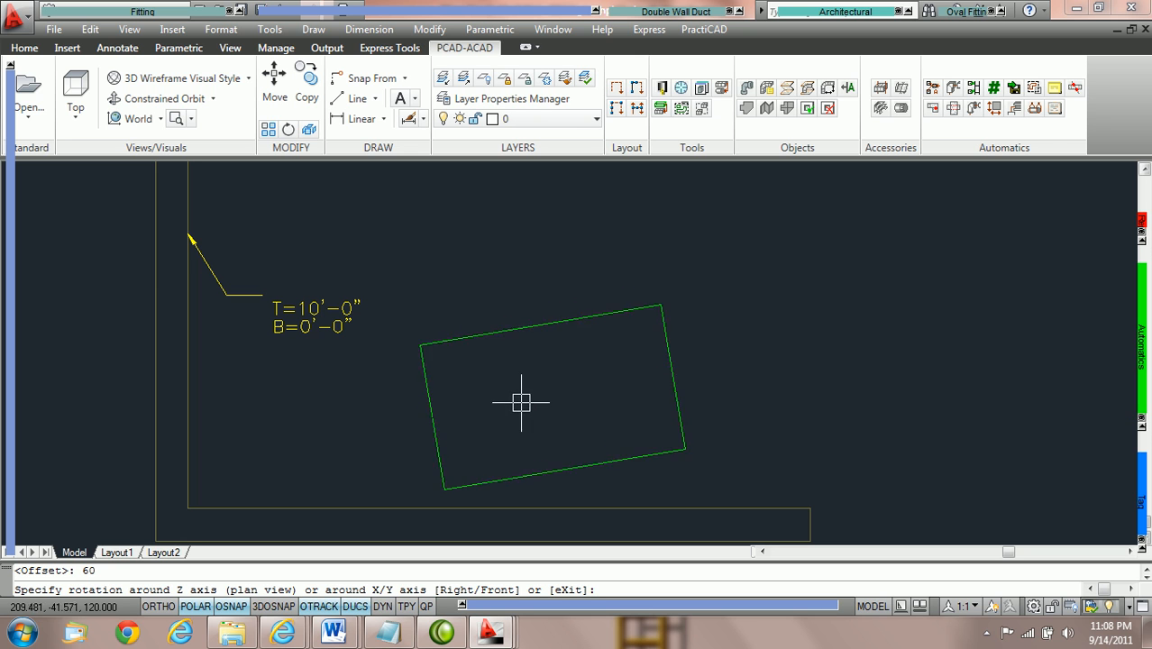
{"action": "left_click", "coordinate": [555, 415]}
{"action": "key", "text": "Escape"}
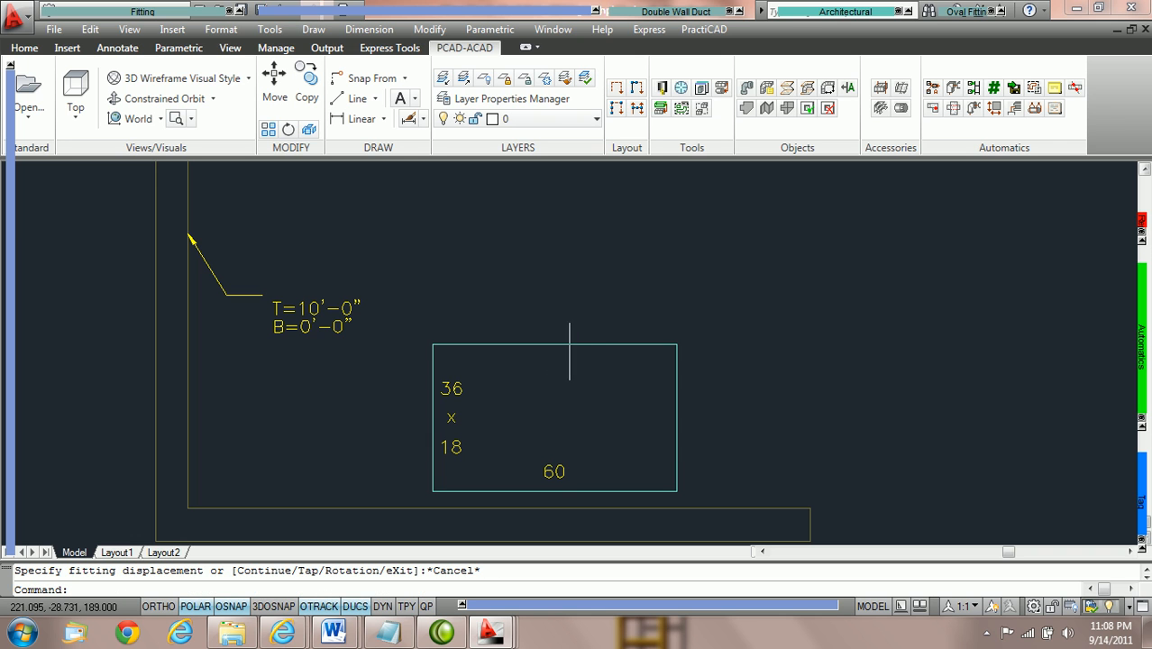
Select the placed duct and examine its actual elevations in the fitting side view against the wall's elevation tag
{"action": "left_click", "coordinate": [567, 344]}
{"action": "mouse_move", "coordinate": [7, 444]}
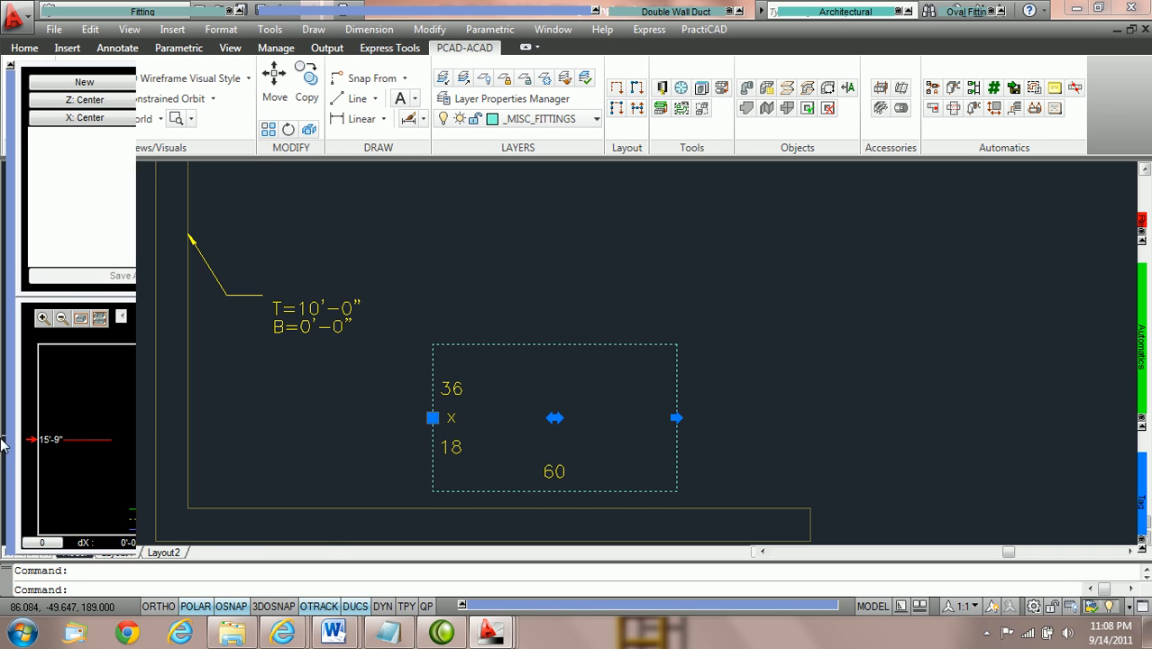
{"action": "left_click", "coordinate": [100, 319]}
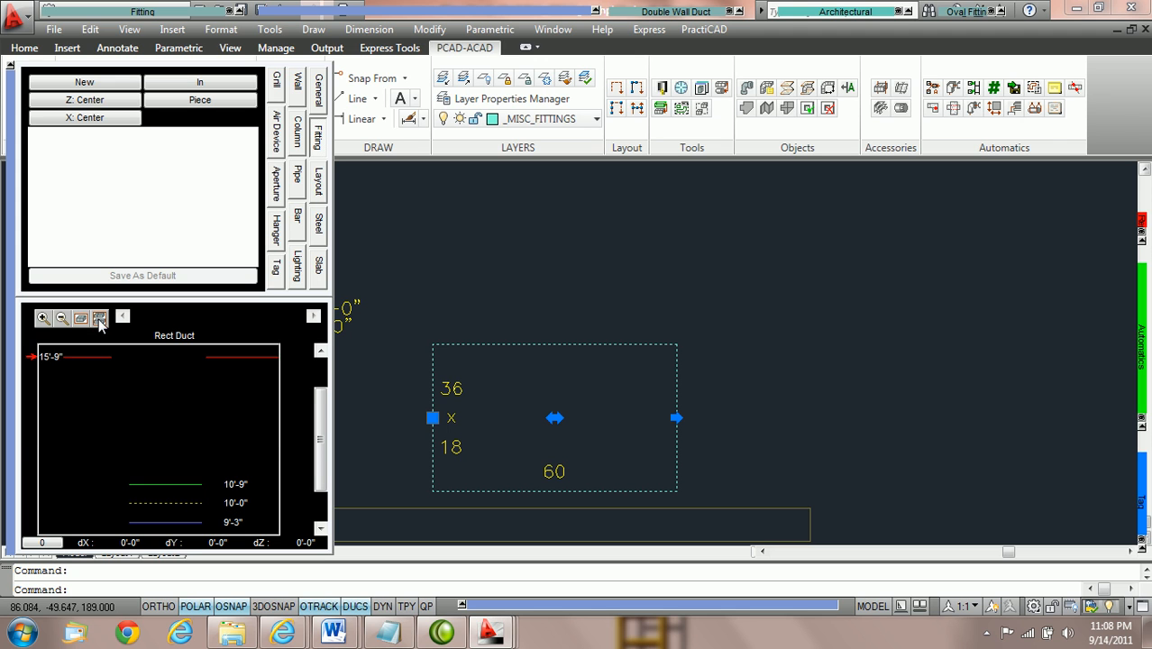
{"action": "left_click_drag", "start_coordinate": [321, 447], "coordinate": [321, 480]}
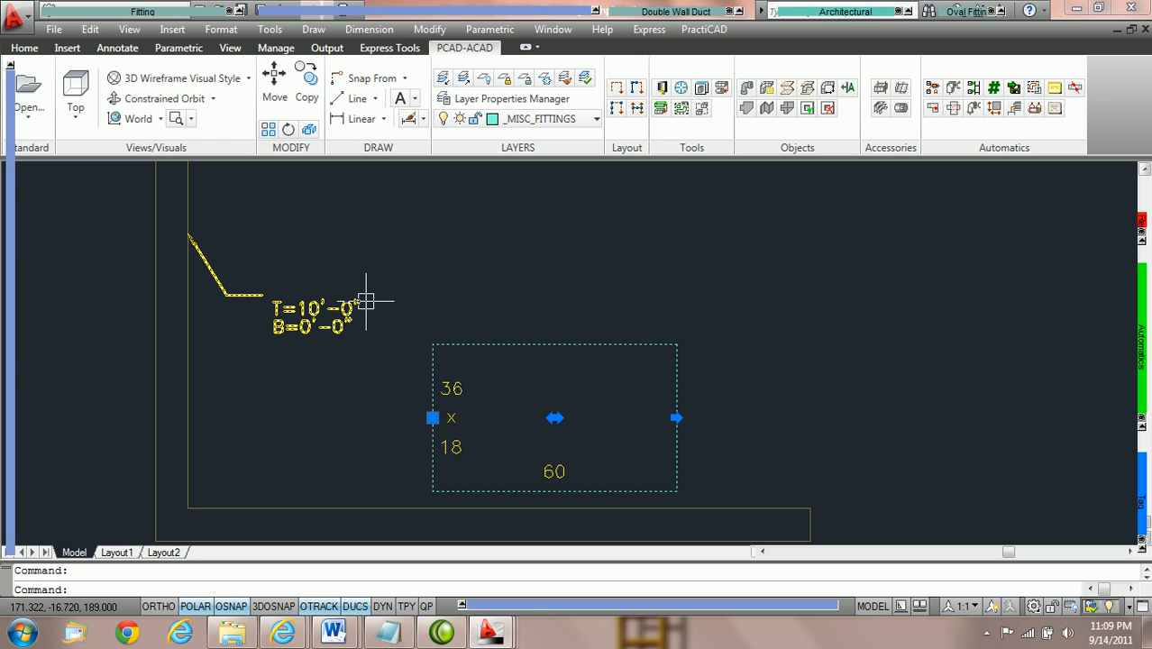
{"action": "mouse_move", "coordinate": [366, 300]}
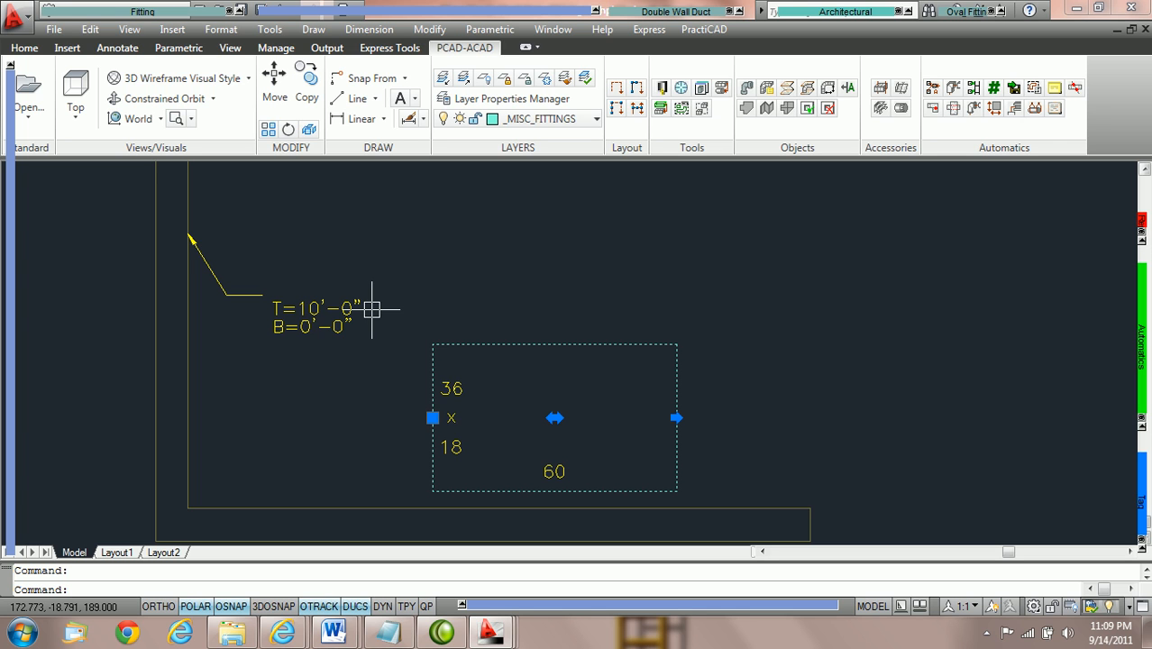
Erase the rectangular duct placed beside the wall
{"action": "left_click", "coordinate": [721, 432]}
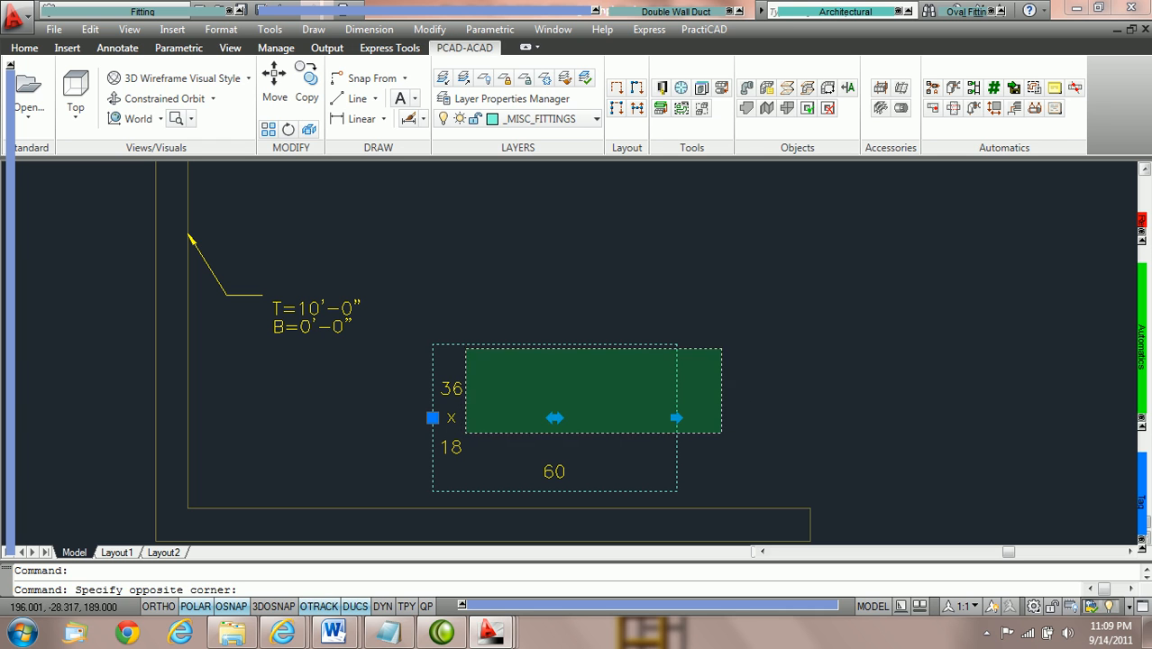
{"action": "left_click", "coordinate": [404, 322]}
{"action": "key", "text": "Delete"}
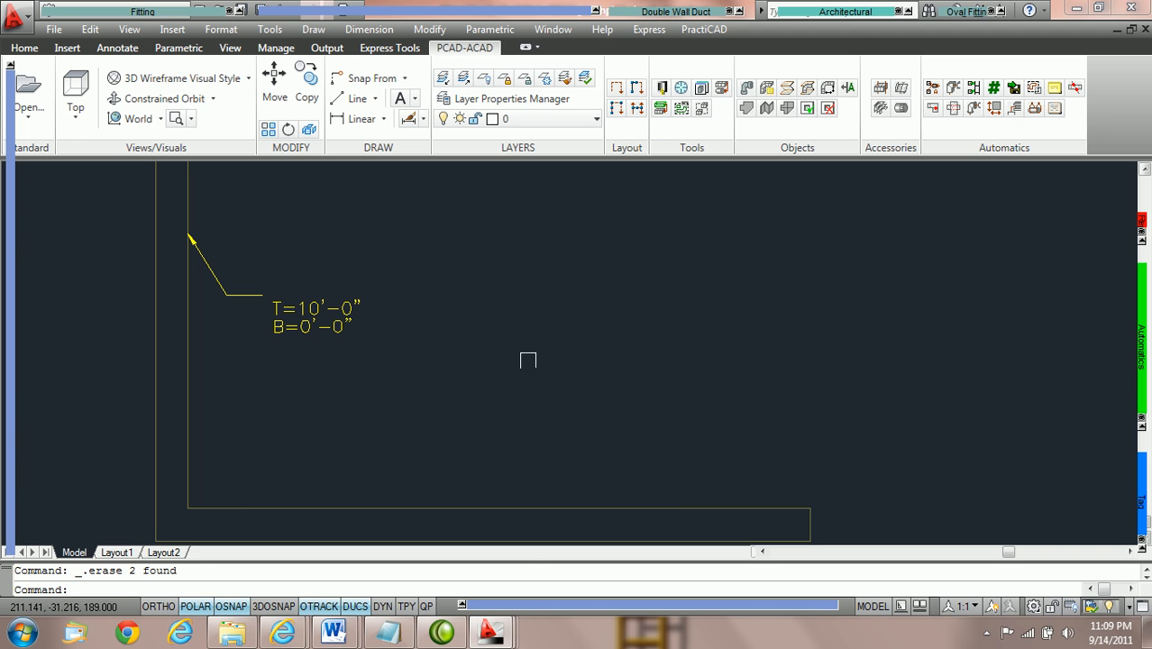
Enable the object snap option "Replace Z value with current elevation" in the drafting options and apply it
{"action": "right_click", "coordinate": [533, 579]}
{"action": "left_click", "coordinate": [564, 567]}
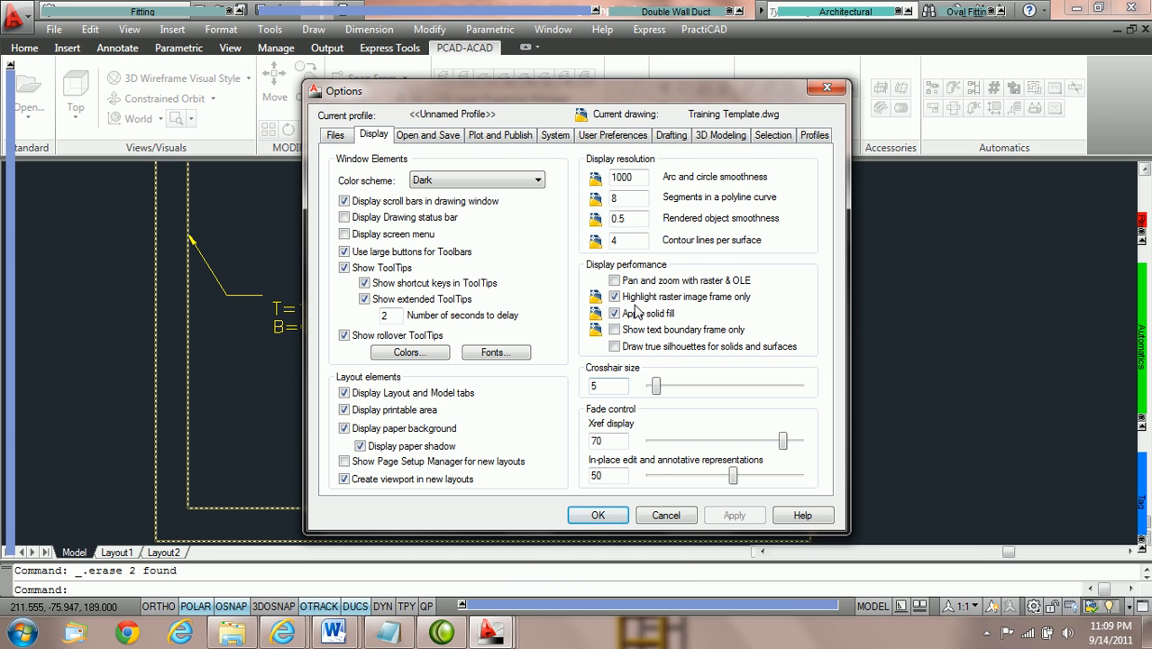
{"action": "left_click", "coordinate": [671, 137]}
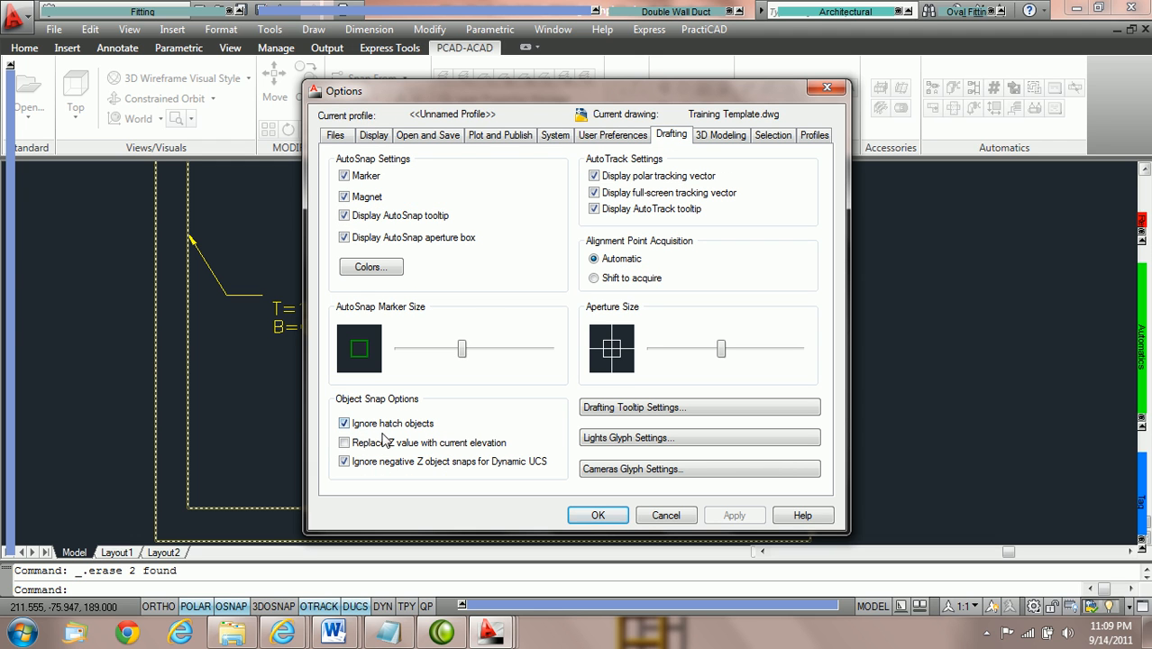
{"action": "left_click", "coordinate": [343, 461]}
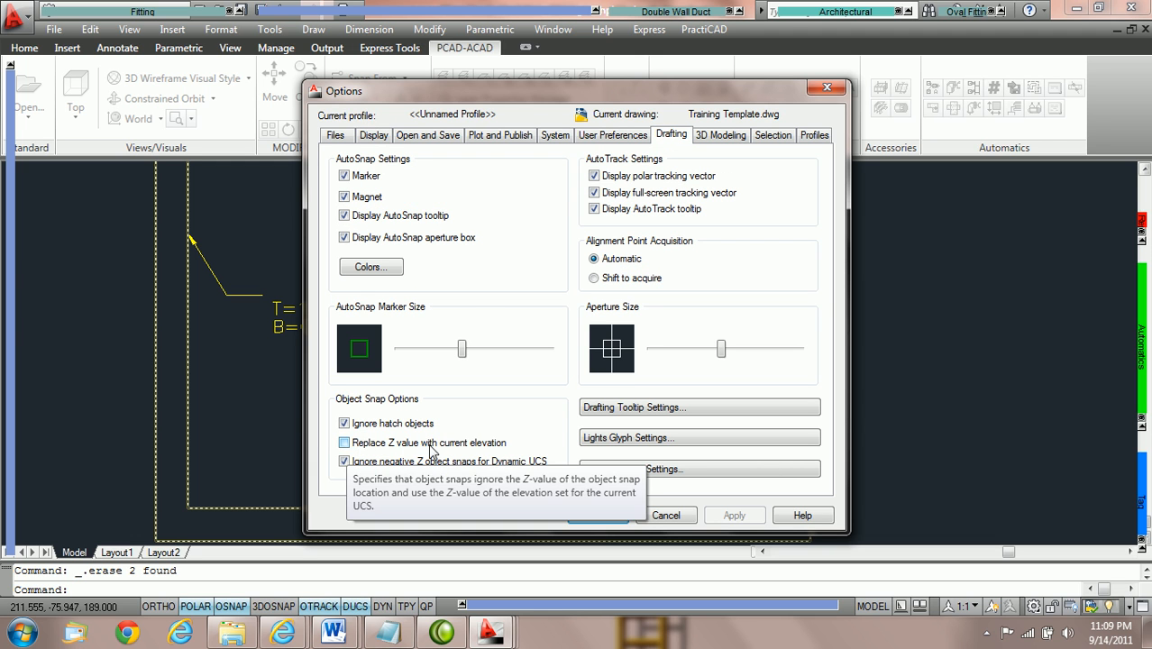
{"action": "left_click", "coordinate": [345, 443]}
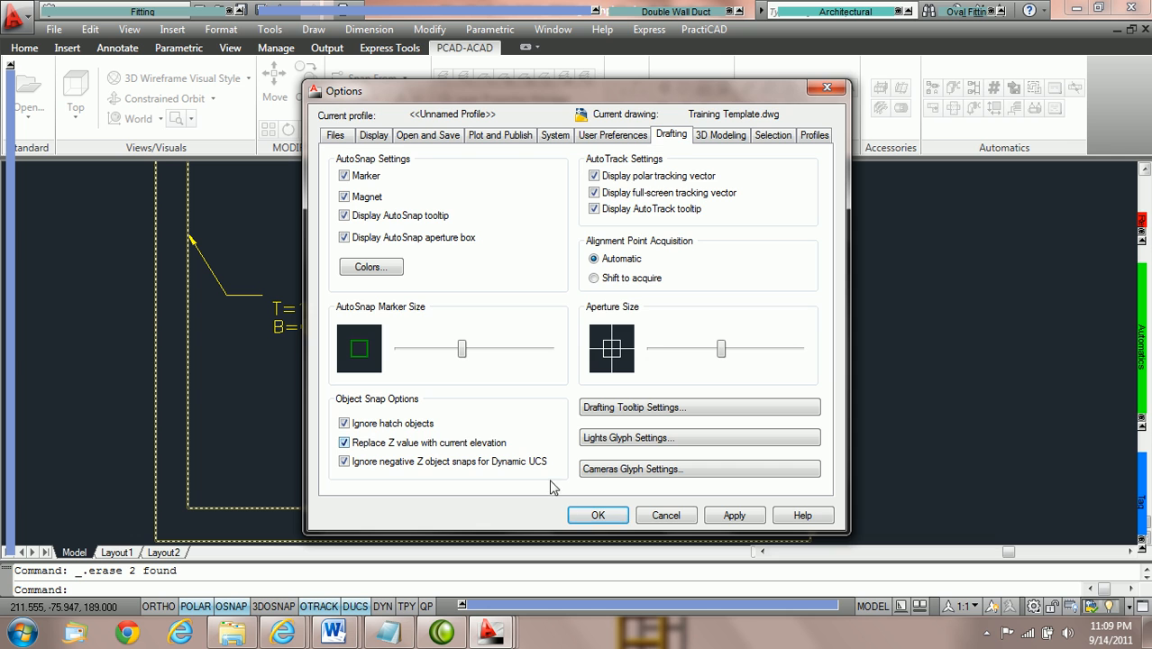
{"action": "left_click", "coordinate": [591, 514]}
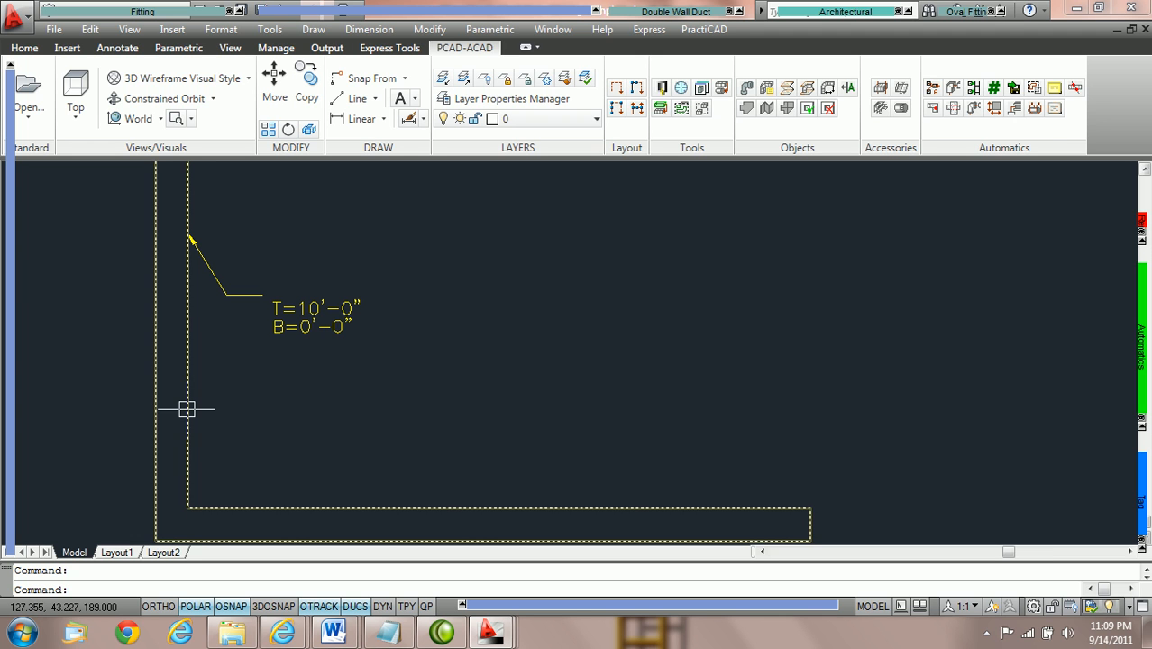
Place a new 36 x 18 rectangular duct, 60 long and unrotated, offset 60 from the vertical wall's inner face using the From snap
{"action": "mouse_move", "coordinate": [194, 397]}
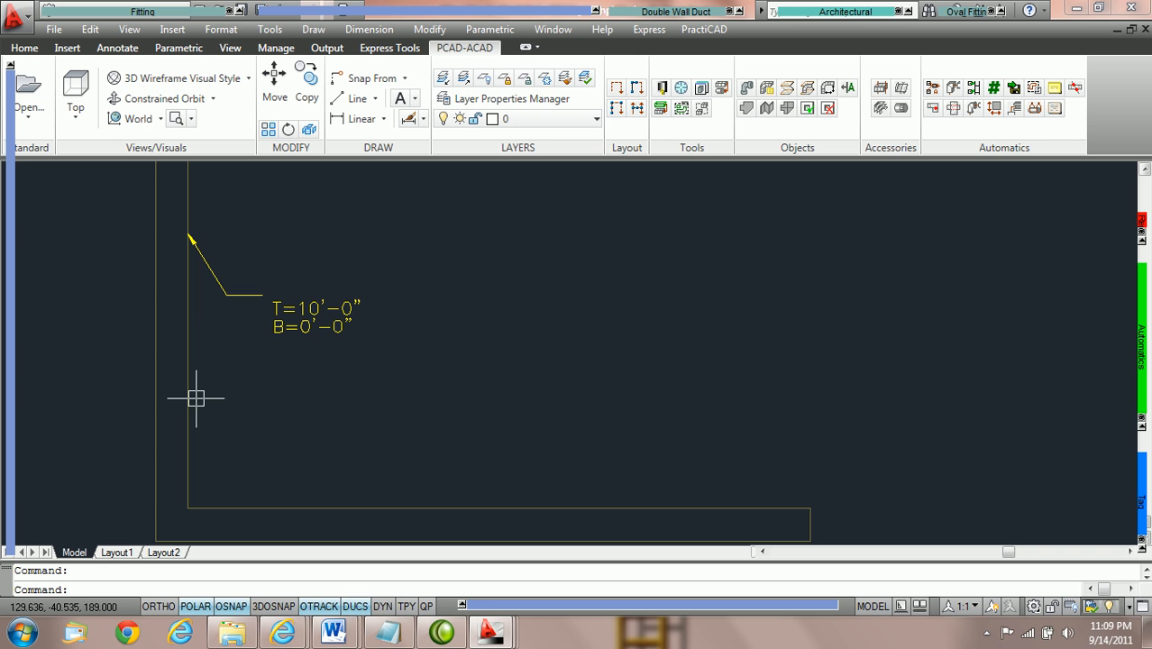
{"action": "left_click", "coordinate": [115, 14]}
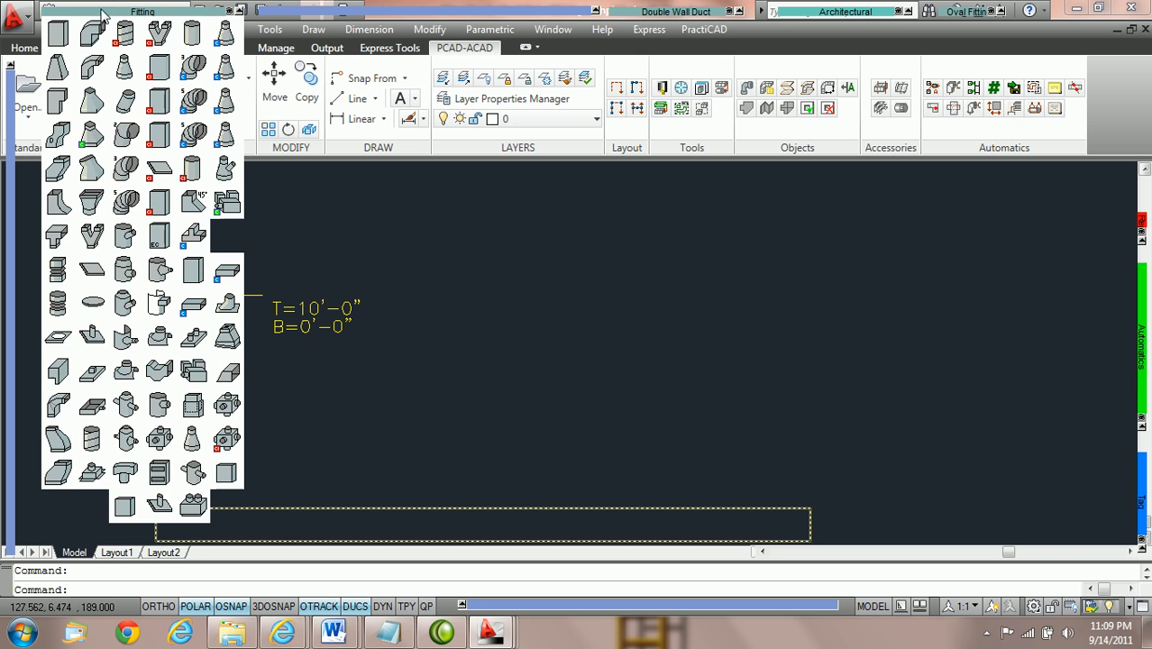
{"action": "left_click", "coordinate": [57, 35]}
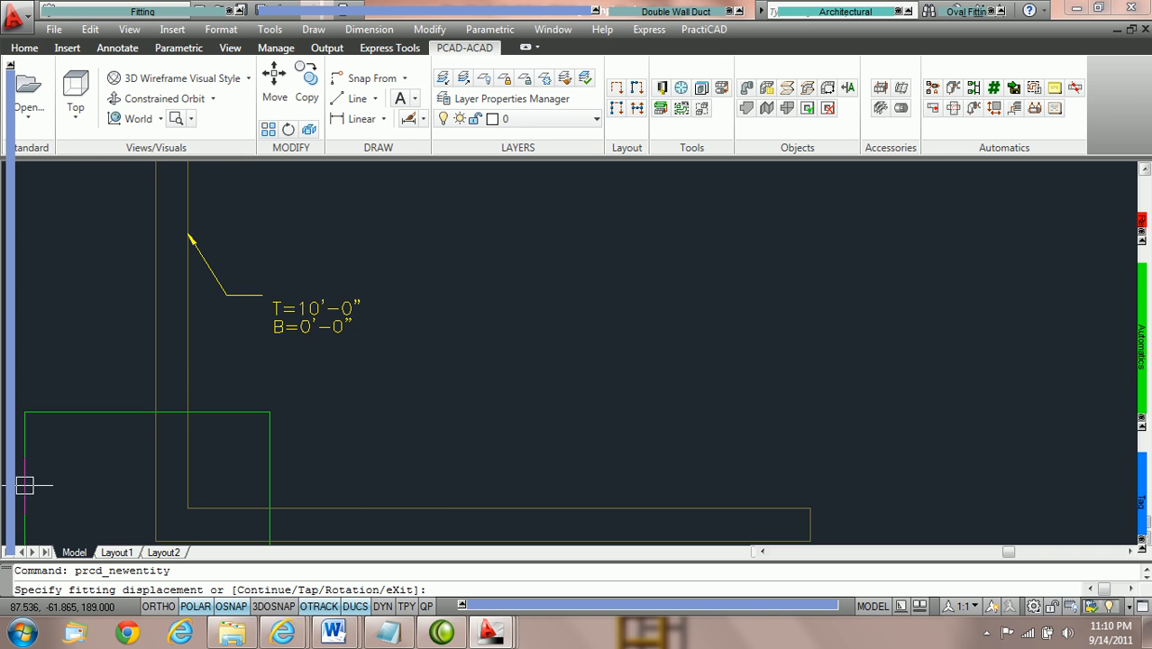
{"action": "mouse_move", "coordinate": [10, 467]}
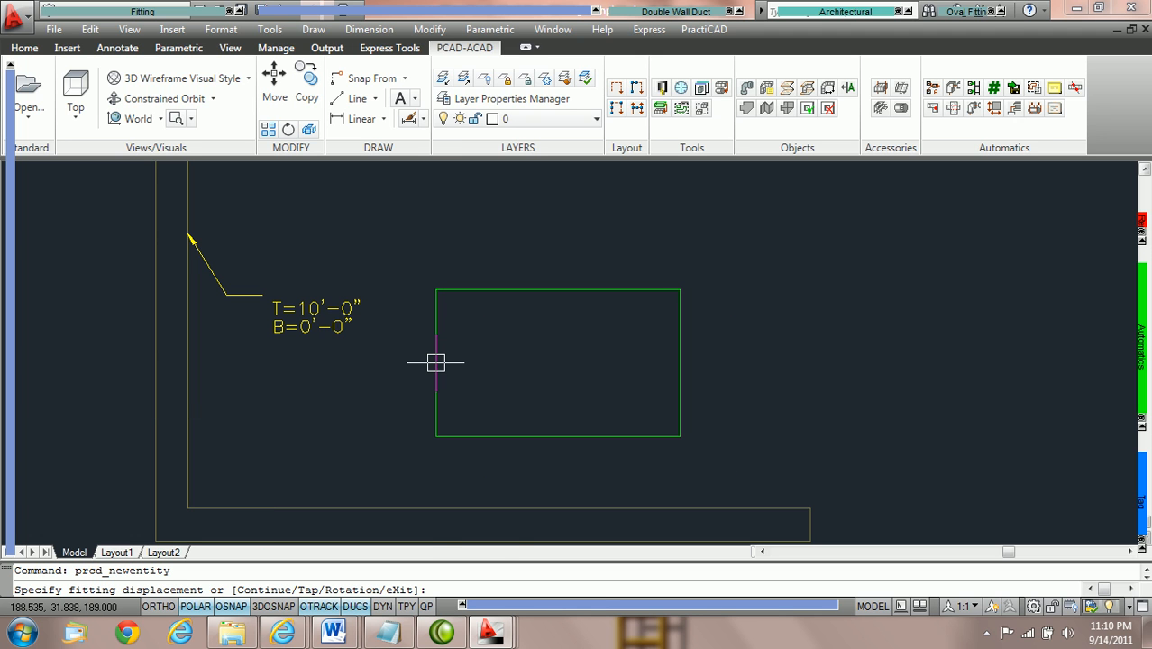
{"action": "right_click", "coordinate": [435, 362], "text": "shift"}
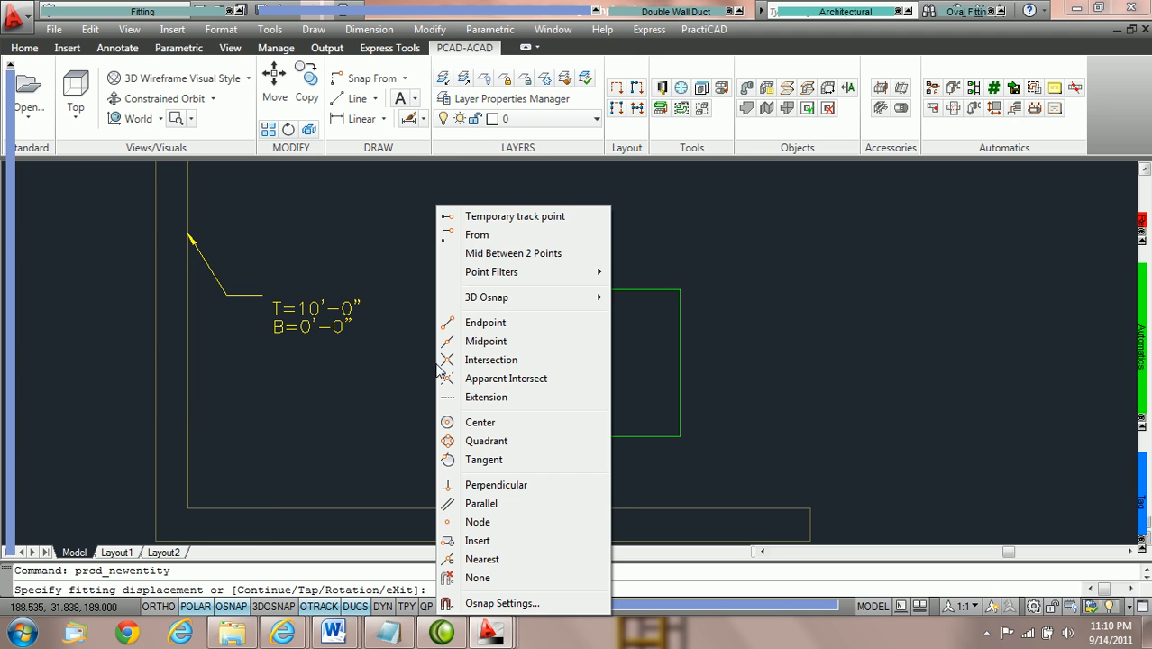
{"action": "left_click", "coordinate": [486, 237]}
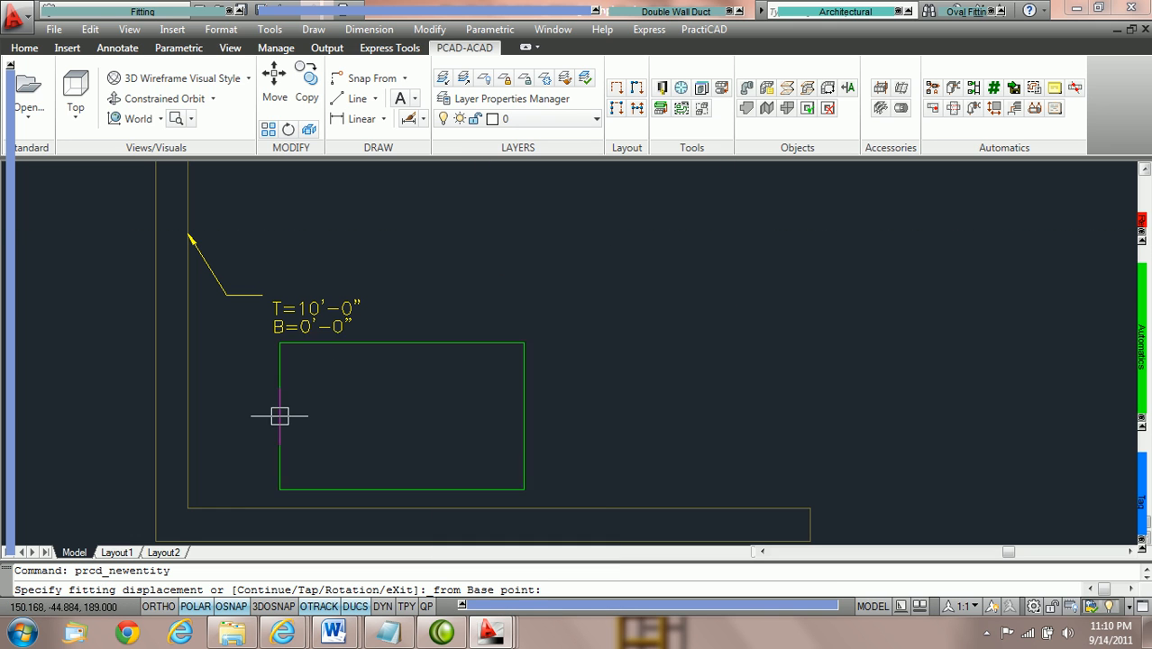
{"action": "left_click", "coordinate": [187, 407]}
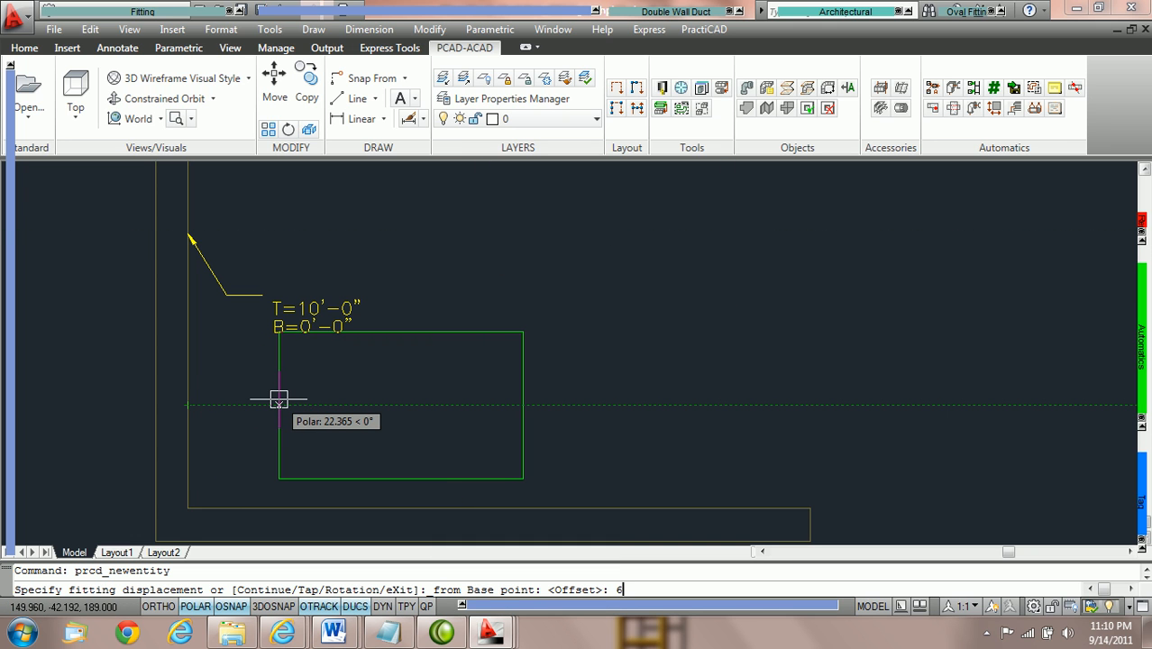
{"action": "type", "text": "60"}
{"action": "key", "text": "Return"}
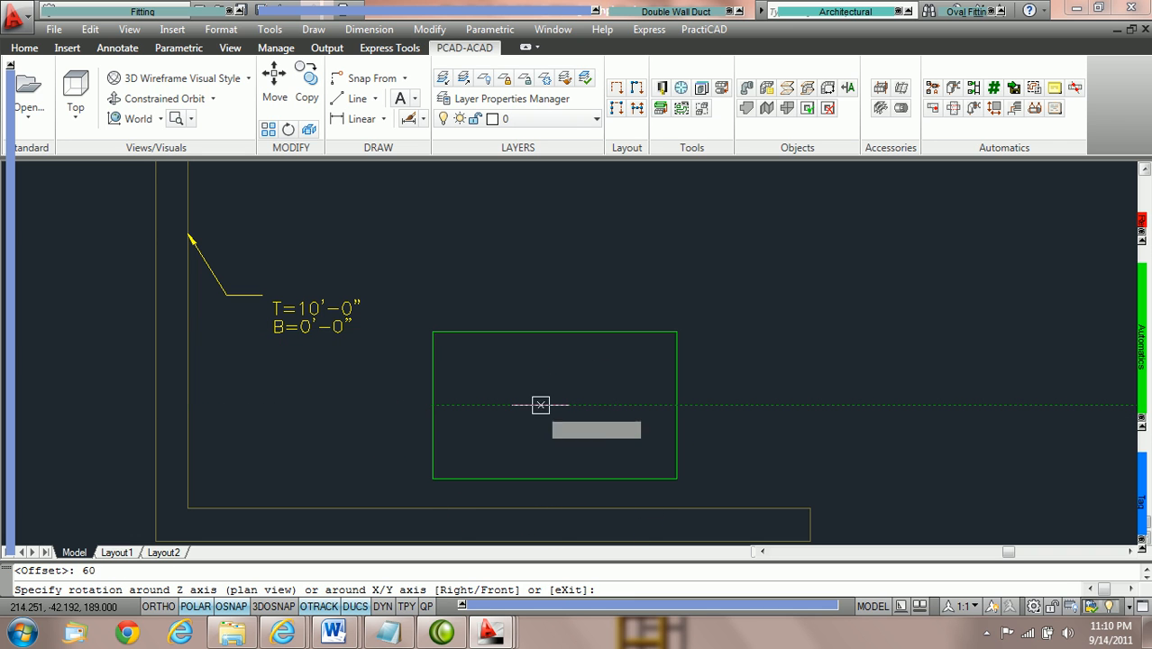
{"action": "left_click", "coordinate": [542, 396]}
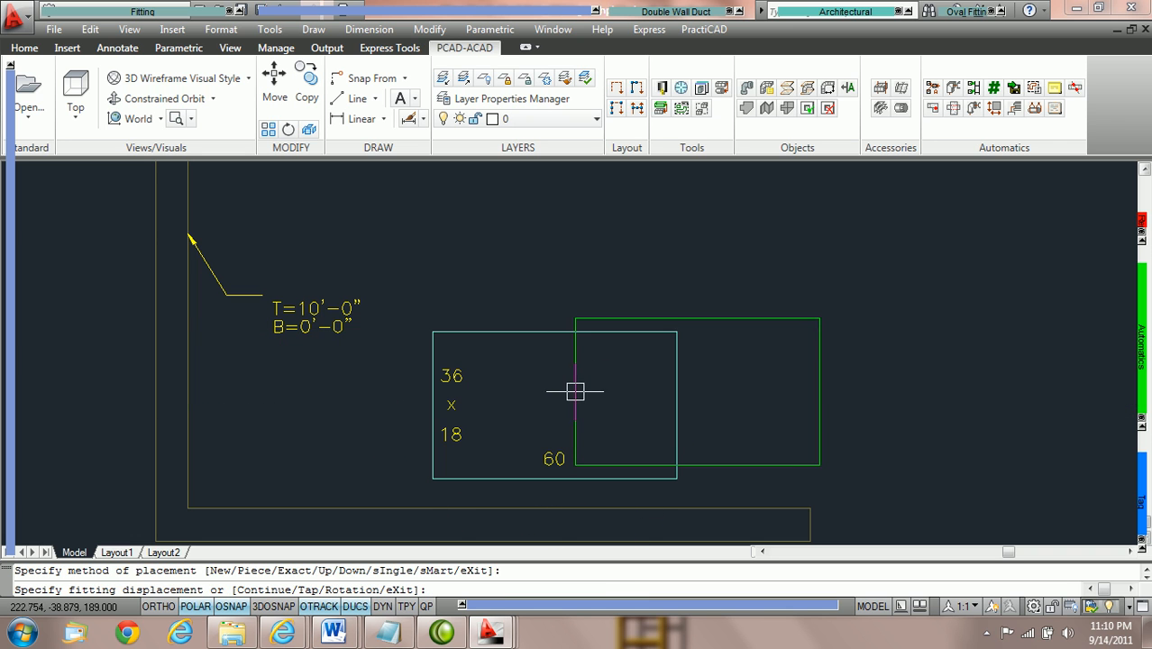
{"action": "key", "text": "Escape"}
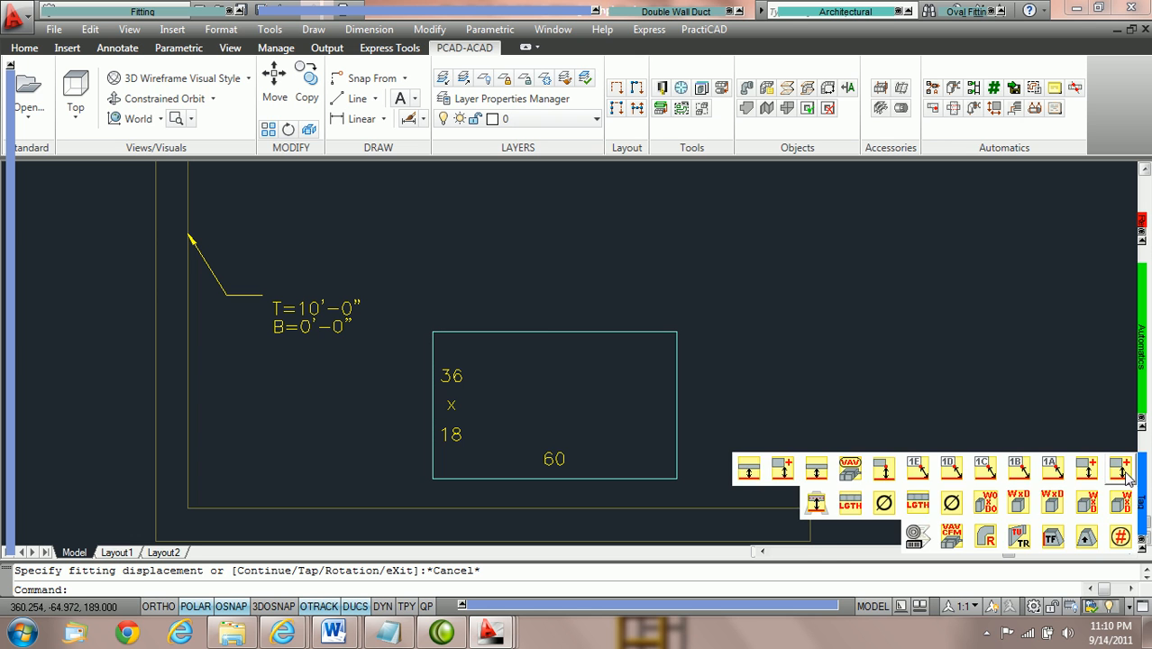
Tag the new duct with its top and bottom elevations, placing the label inside the duct outline
{"action": "left_click", "coordinate": [530, 332]}
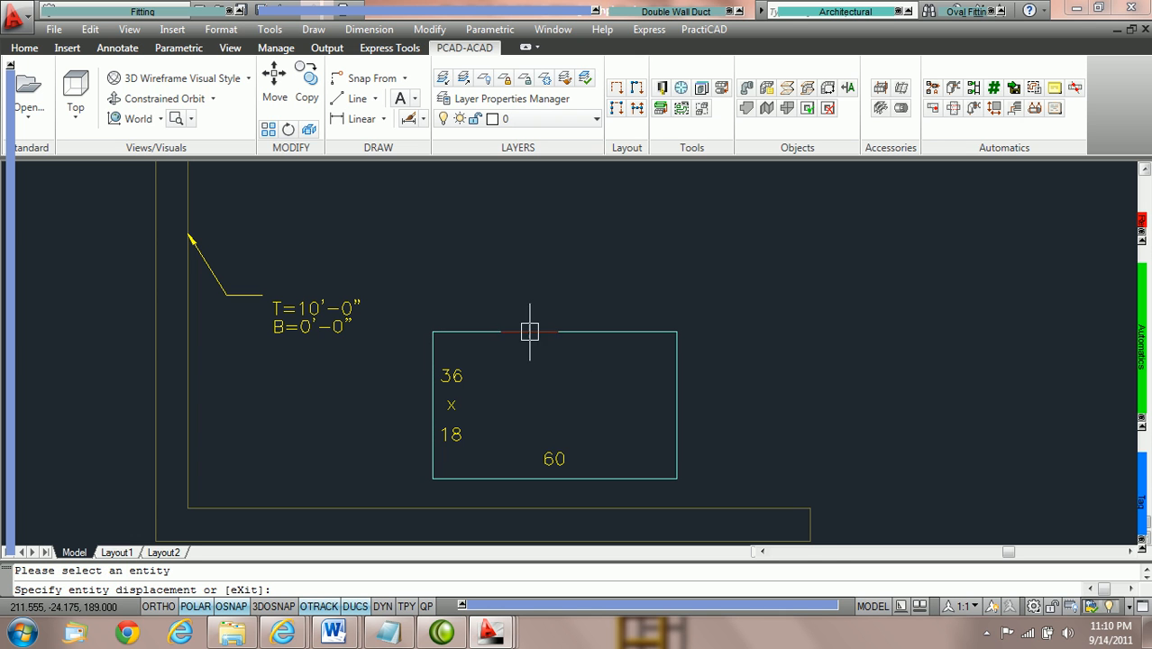
{"action": "left_click", "coordinate": [506, 387]}
{"action": "key", "text": "Return"}
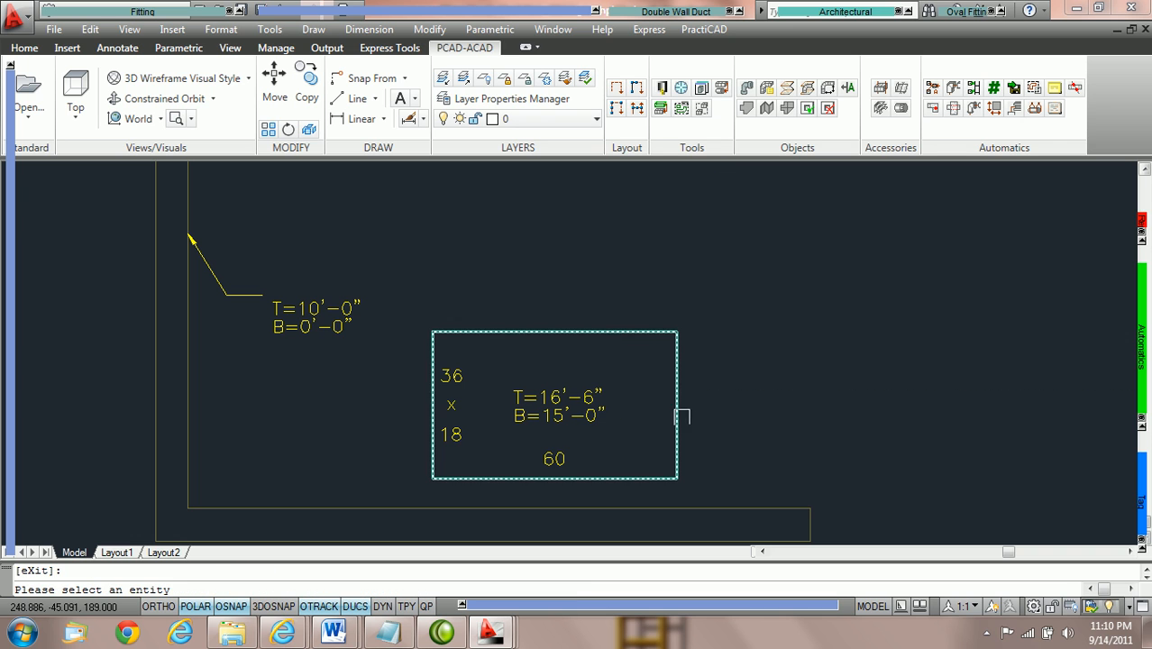
{"action": "key", "text": "Escape"}
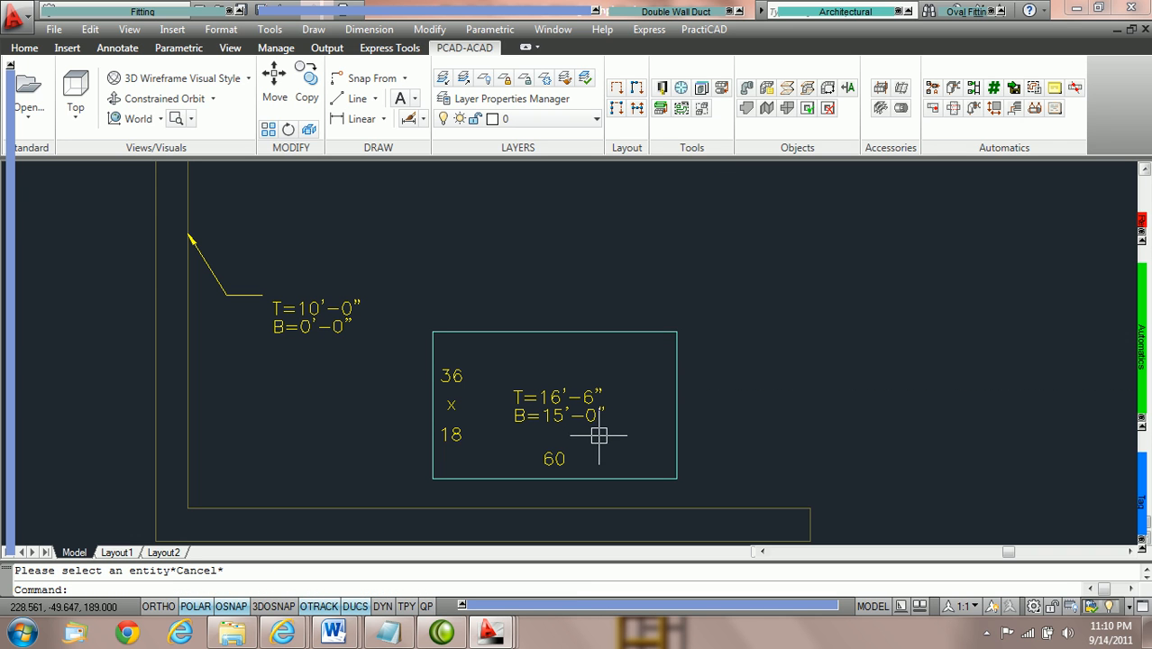